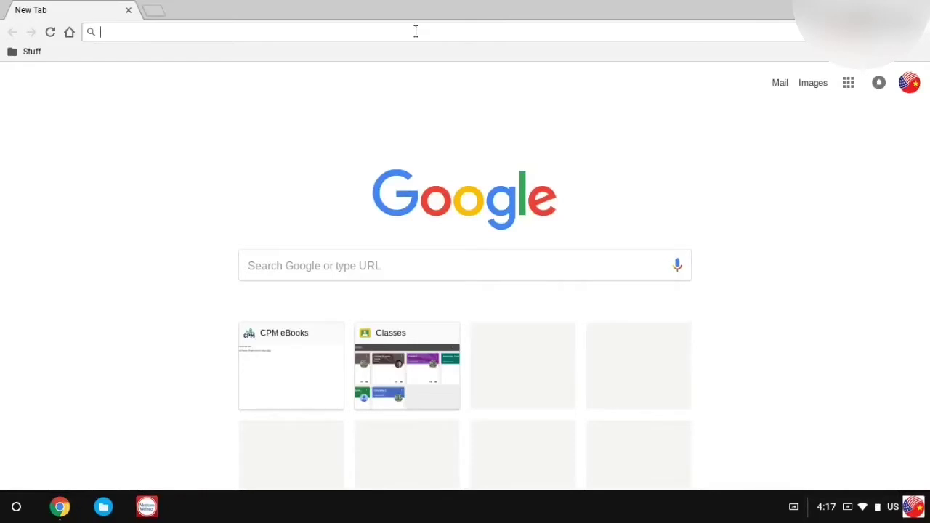
- From history, open the YouTube tutorial on adding an intro with a Chromebook editor
key("ctrl+h")
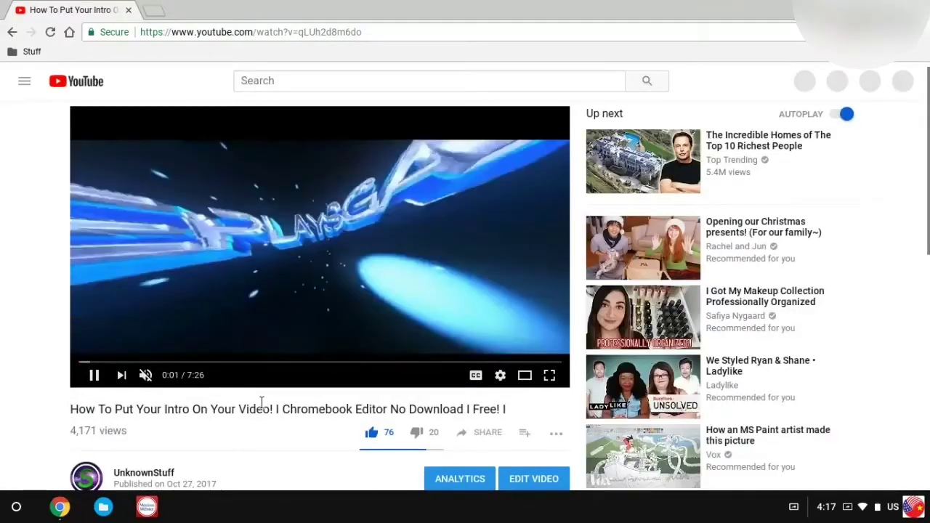
triple_click(261, 402)
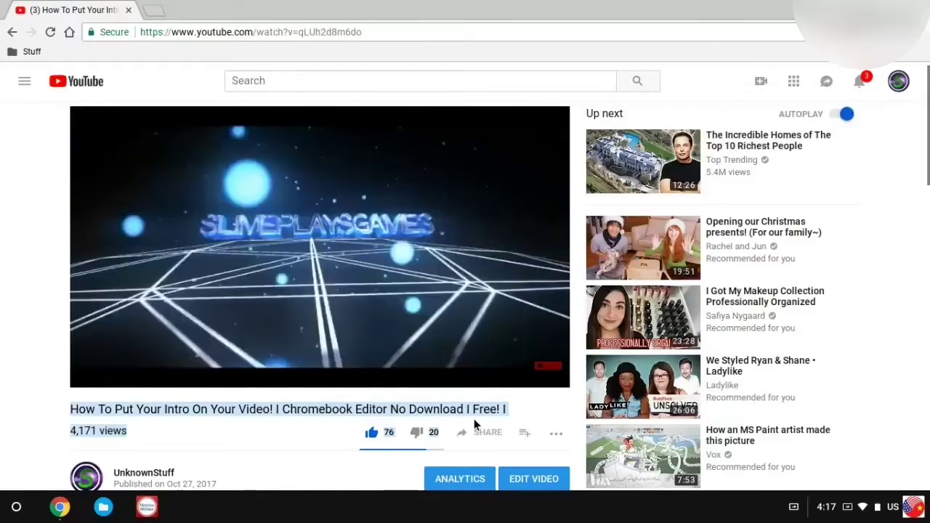
left_click(479, 426)
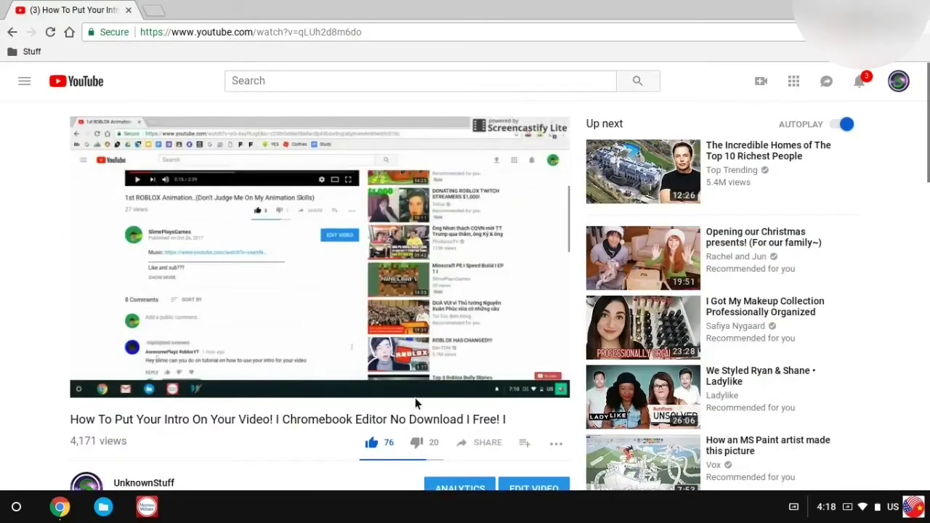
triple_click(415, 399)
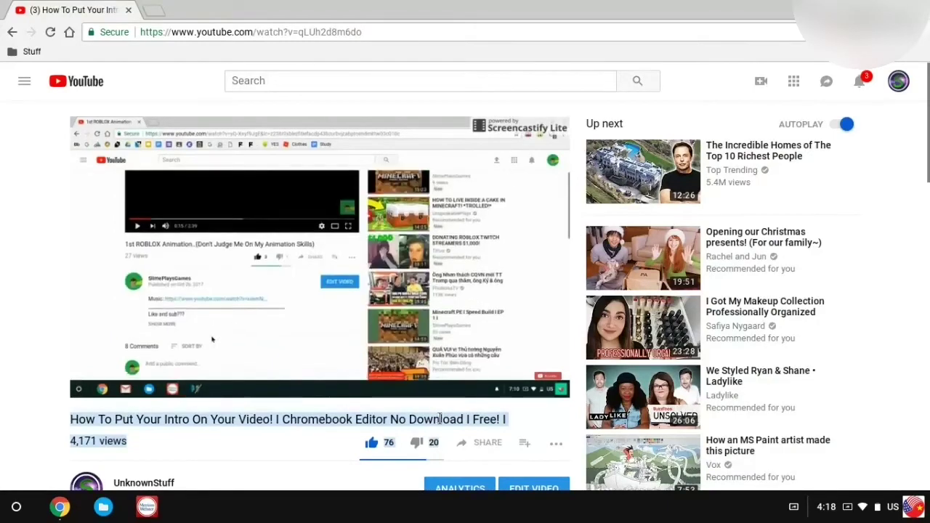
left_click(444, 401)
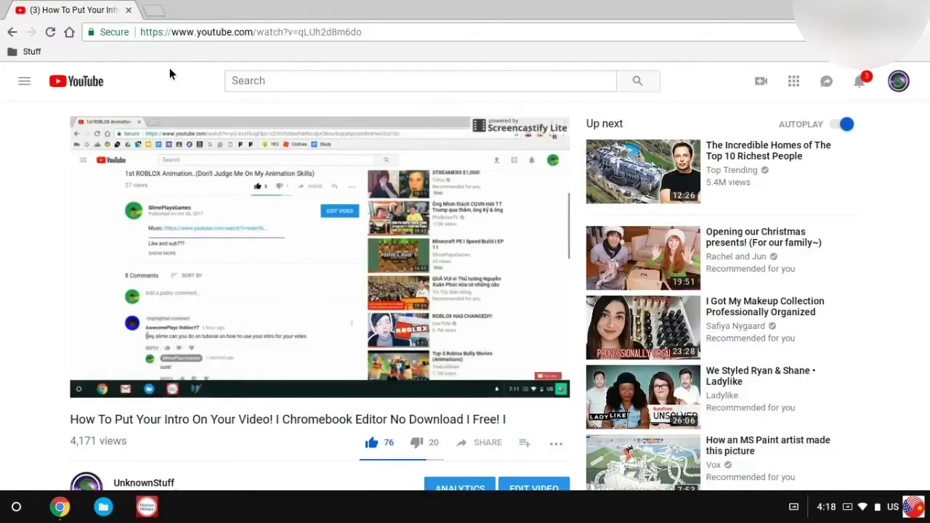
- Search Google for 'panzoid' in a new tab and open its Video Editor sitelink
left_click(147, 10)
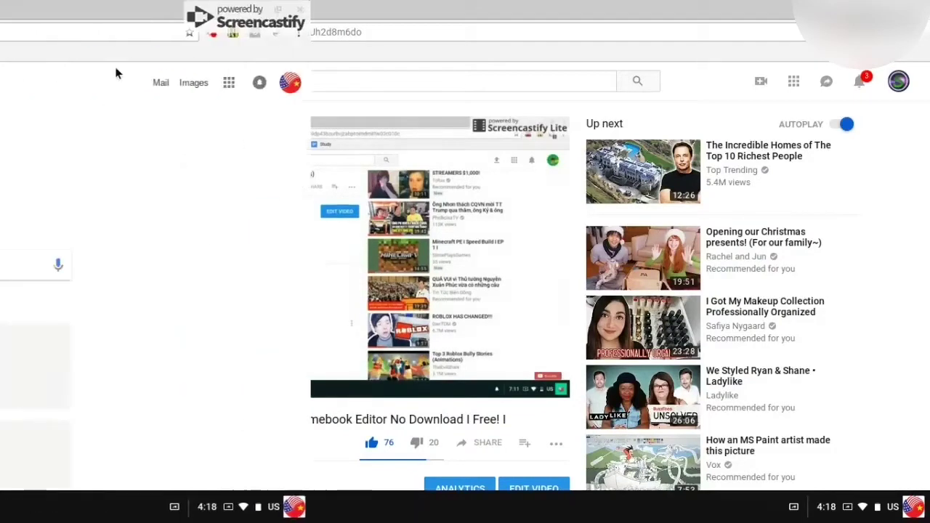
type("panz")
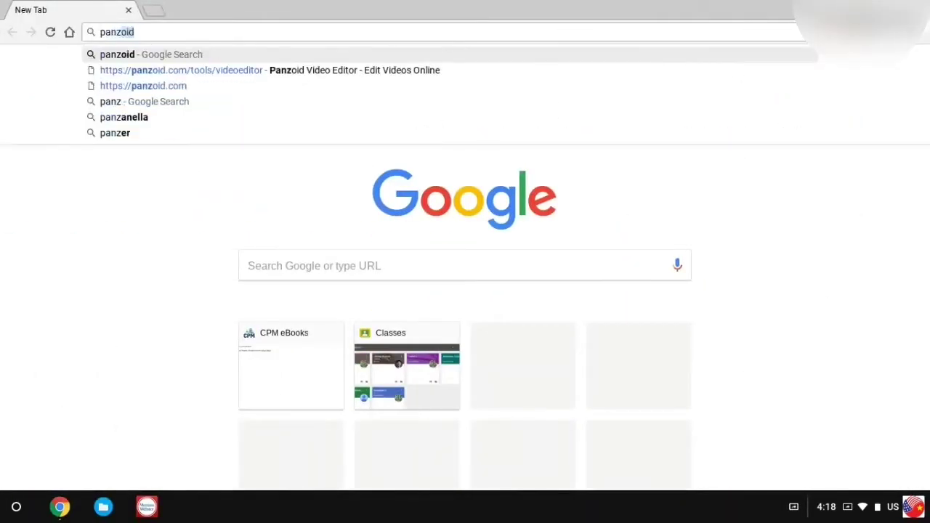
type("oid")
key("Return")
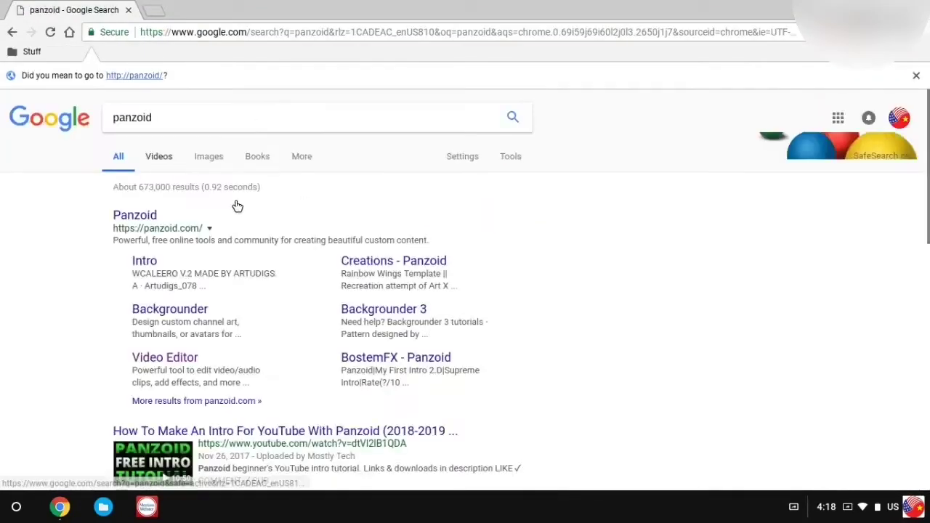
left_click(153, 358)
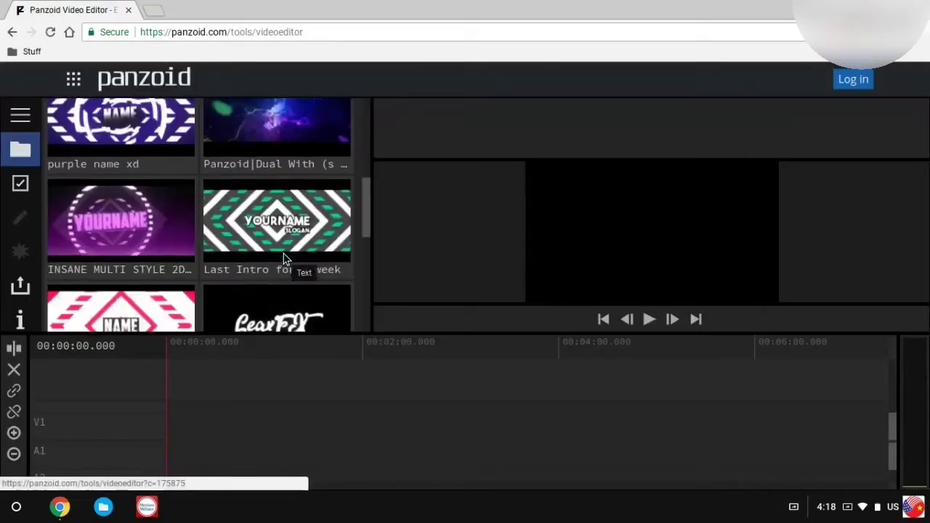
- Browse the community intro templates and Cloud/Device render options, ending back on Project media
scroll(284, 256, "up", 5)
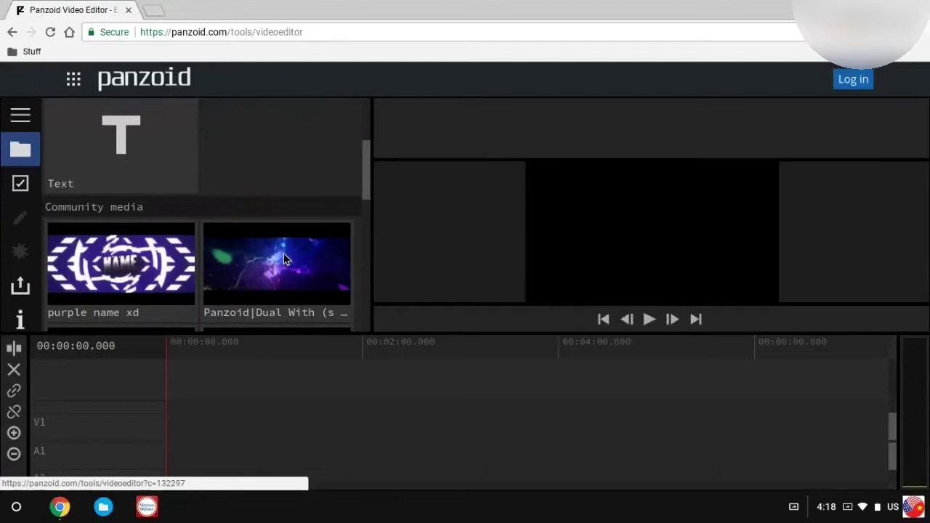
scroll(285, 251, "down", 7)
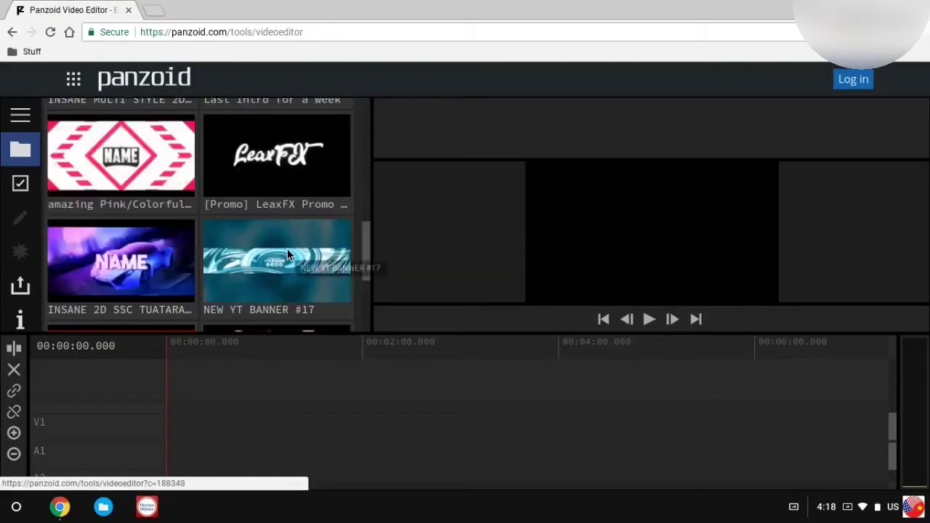
left_click(21, 285)
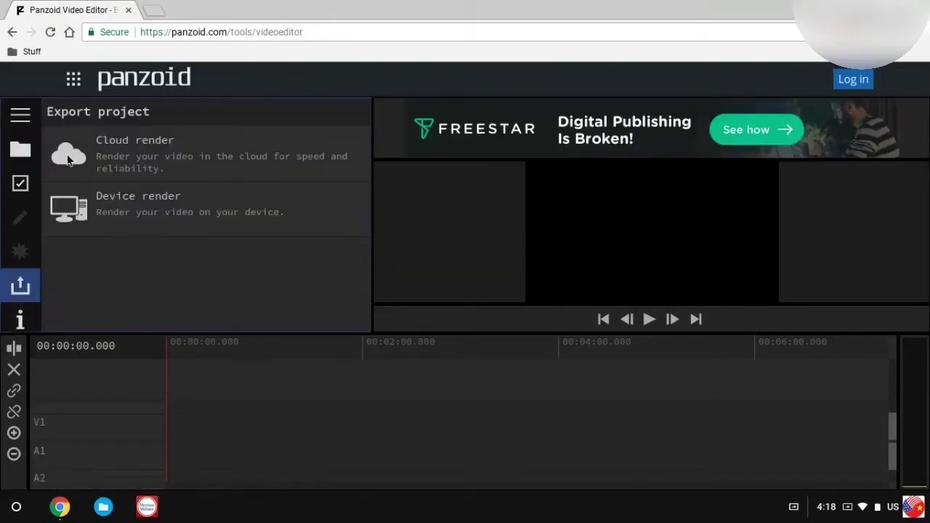
left_click(20, 149)
scroll(221, 232, "down", 10)
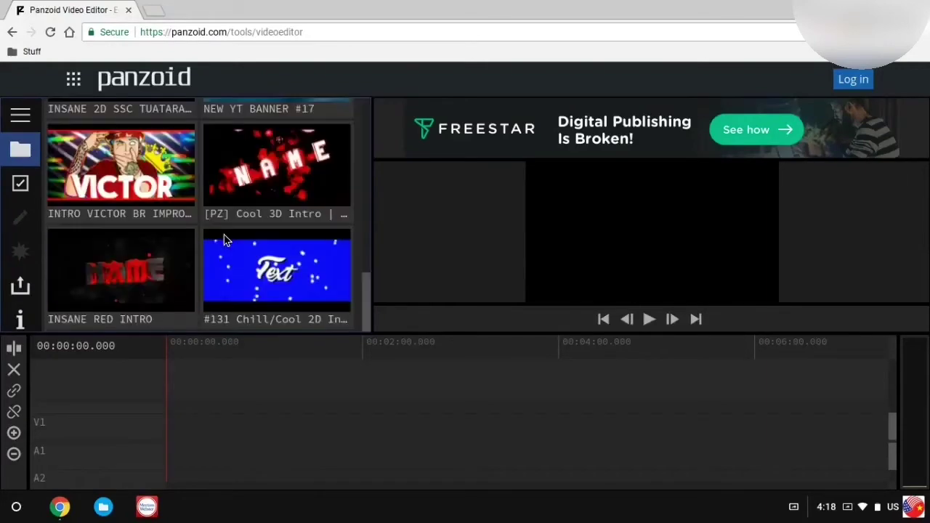
scroll(224, 235, "down", 3)
scroll(231, 247, "down", 15)
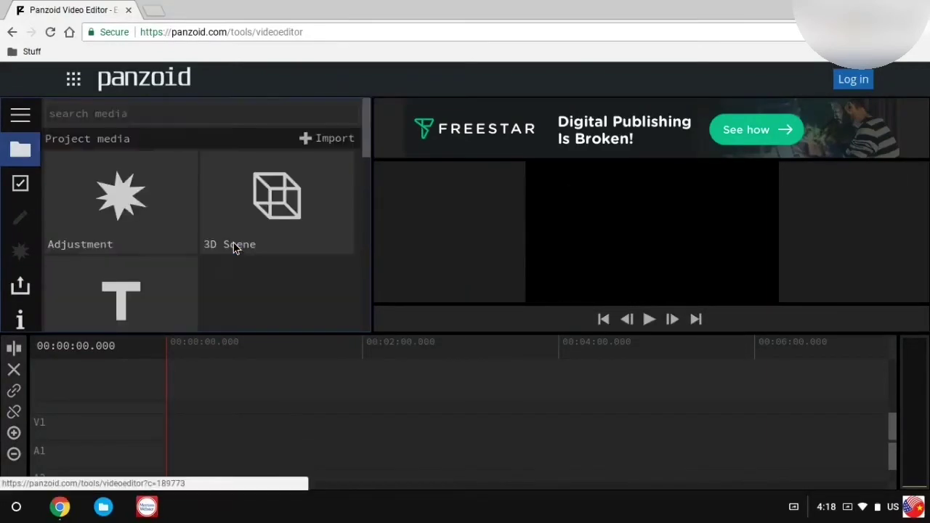
scroll(233, 245, "down", 6)
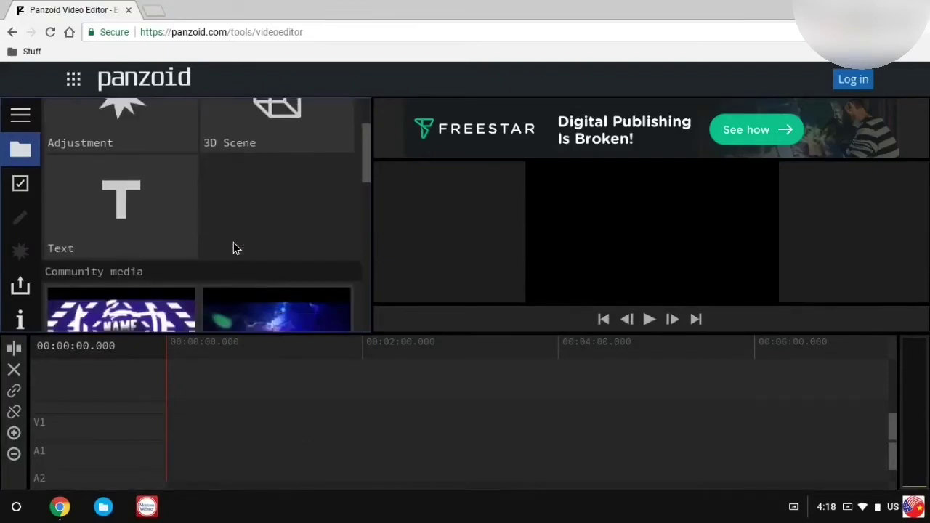
scroll(83, 240, "up", 6)
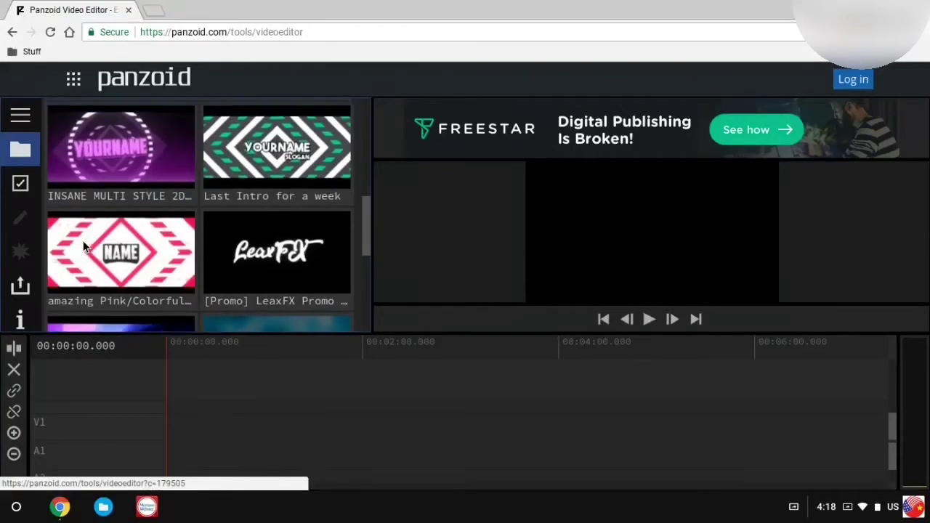
scroll(240, 261, "down", 1)
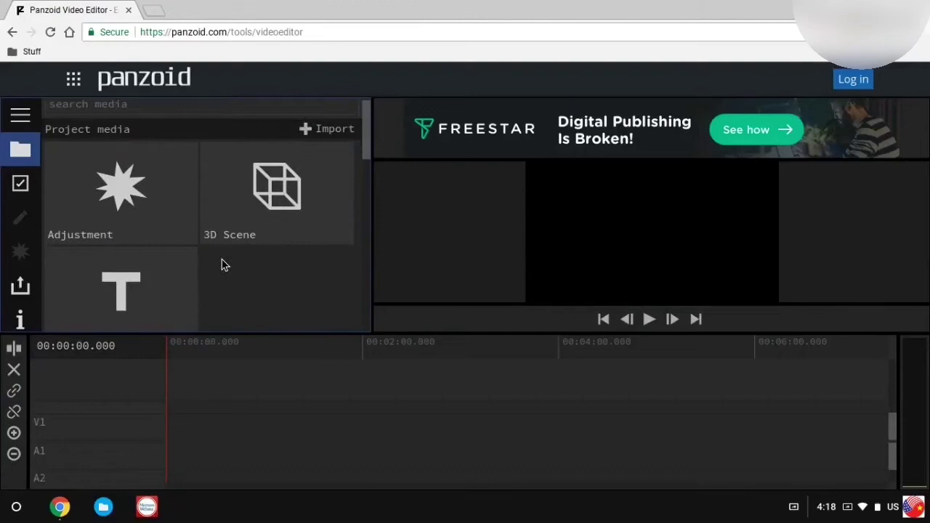
- Import video.webm from My Drive into the Project media
left_click(326, 129)
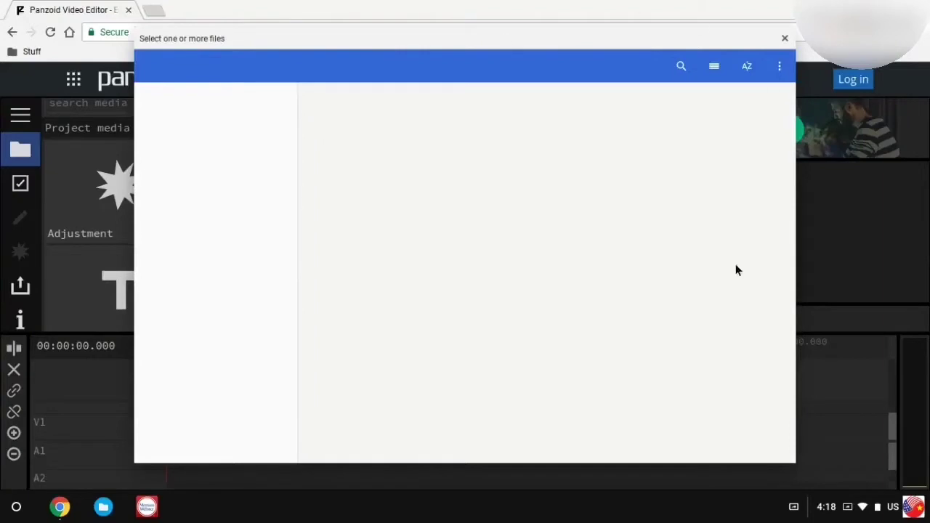
left_click_drag(464, 43, 427, 45)
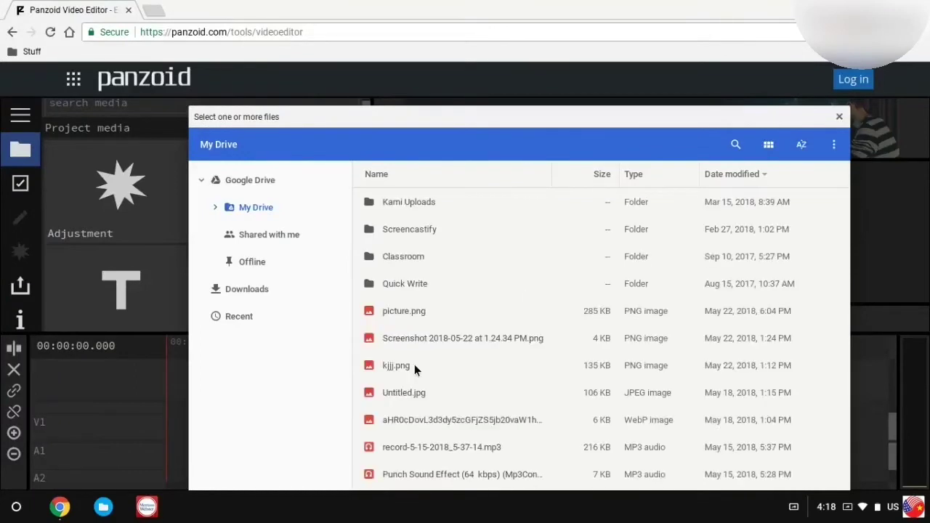
scroll(415, 371, "down", 5)
scroll(414, 370, "up", 2)
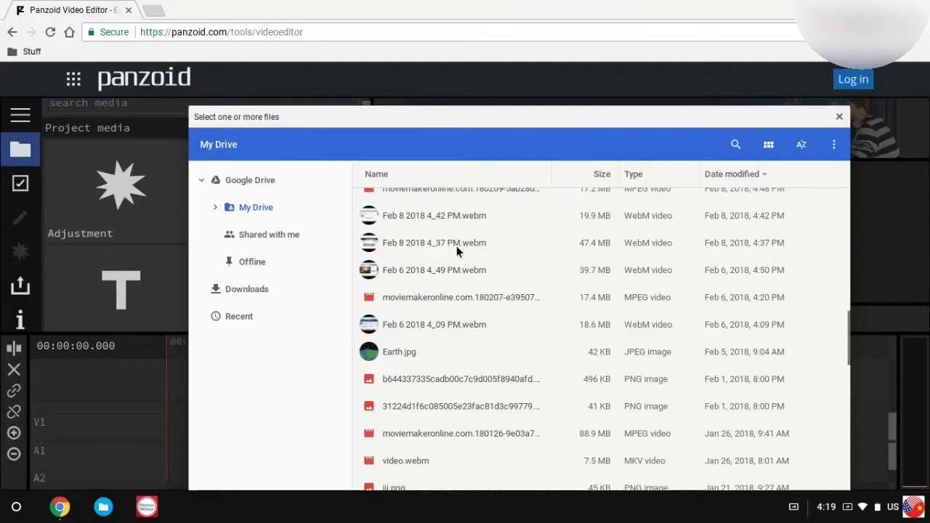
scroll(488, 300, "down", 1)
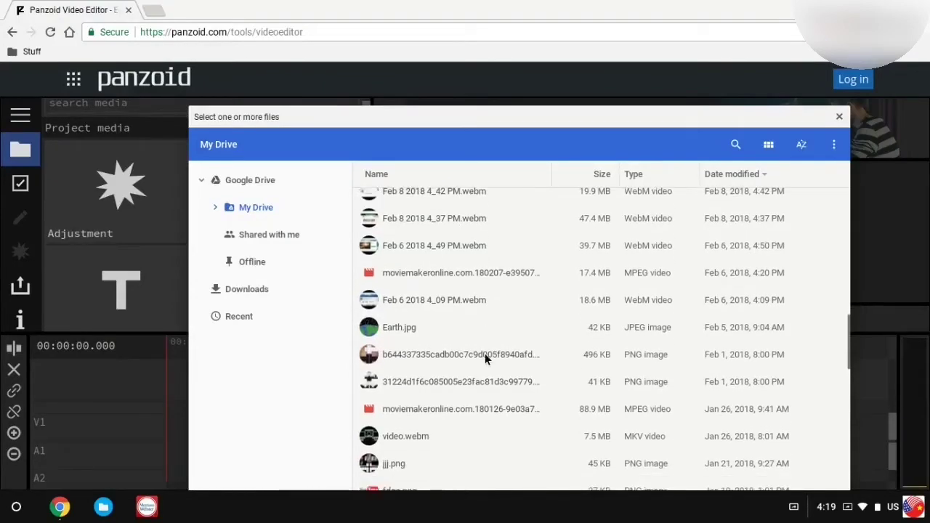
scroll(458, 381, "down", 2)
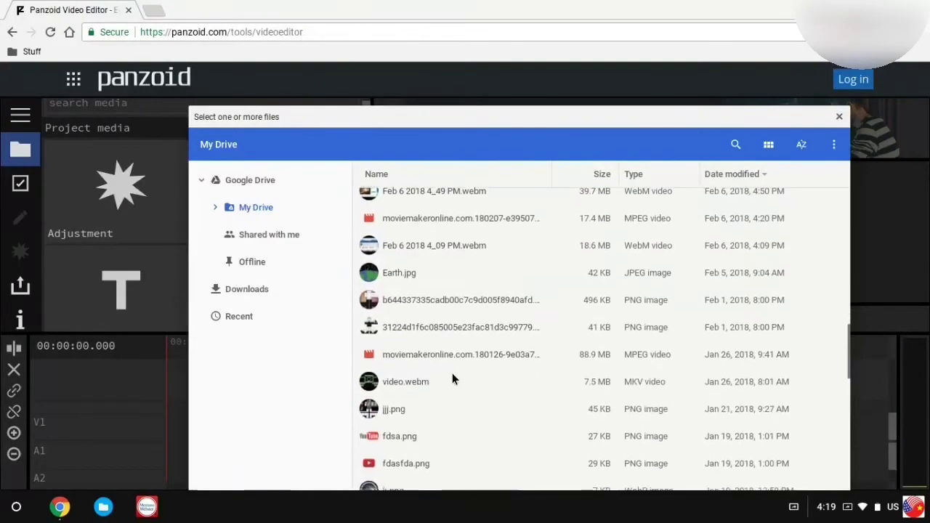
left_click(430, 385)
double_click(429, 385)
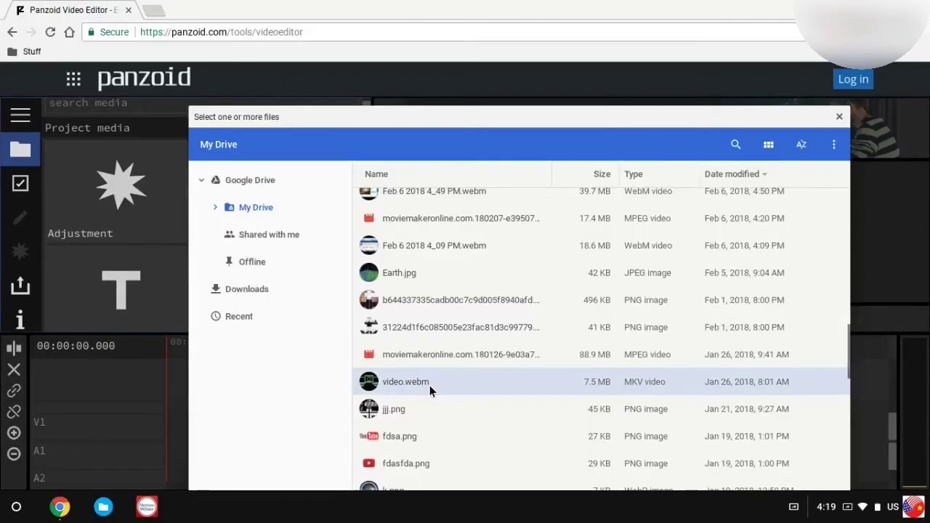
scroll(265, 260, "down", 5)
scroll(265, 266, "up", 5)
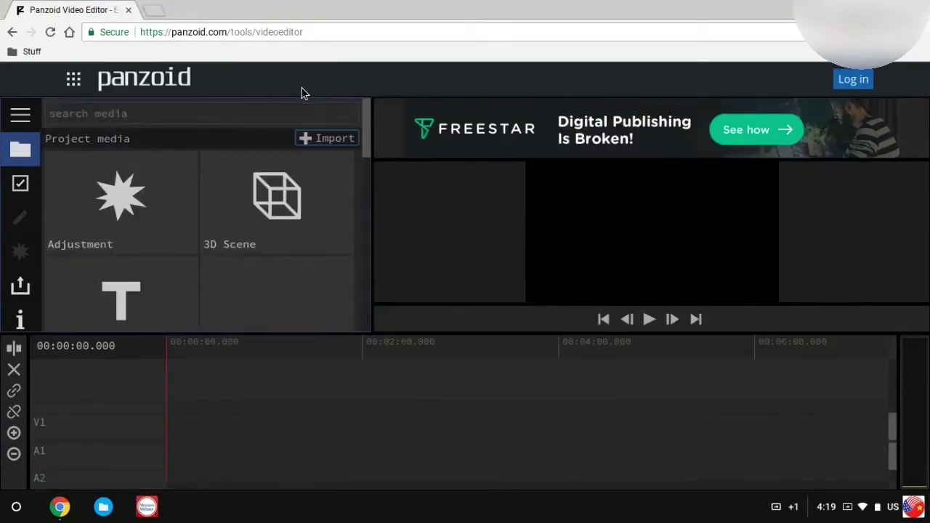
- Import the Feb 15 2018 4_41 PM.webm screen recording from My Drive
left_click(314, 139)
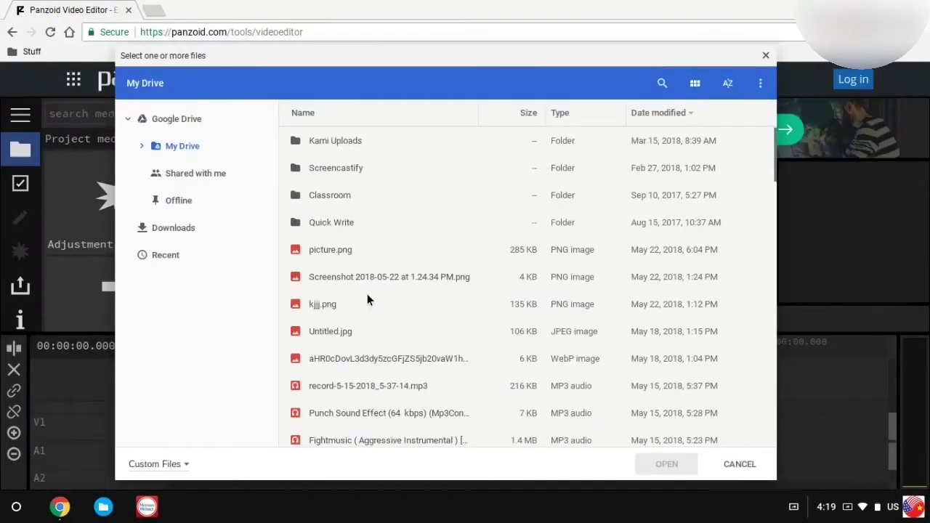
scroll(364, 312, "down", 1)
scroll(347, 332, "down", 3)
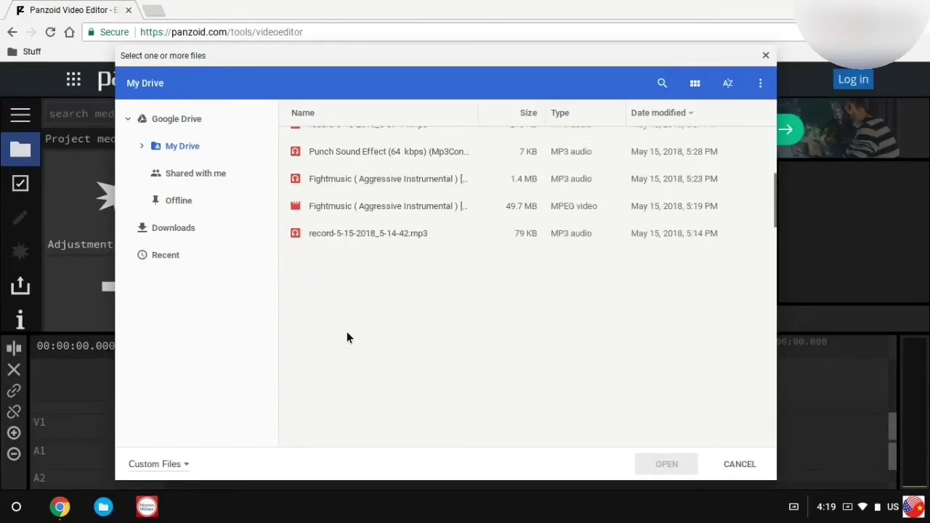
scroll(346, 332, "up", 3)
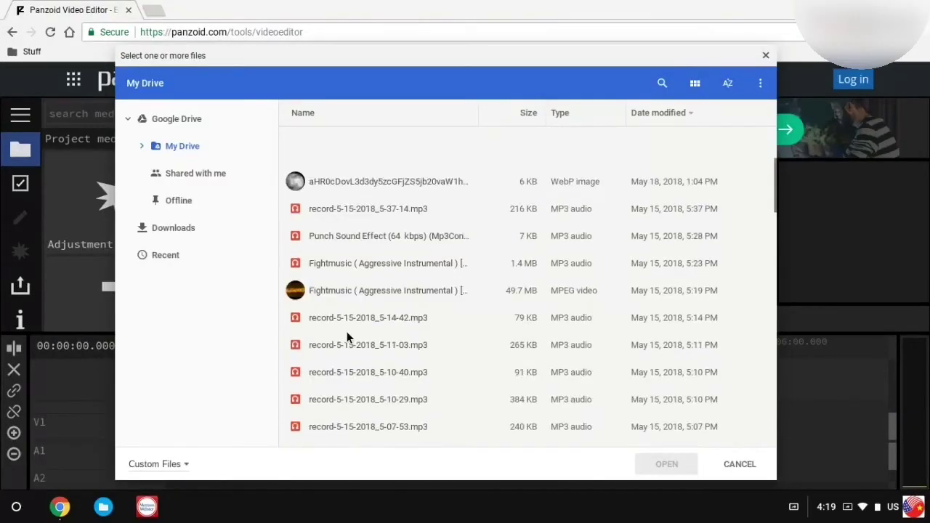
scroll(413, 296, "down", 5)
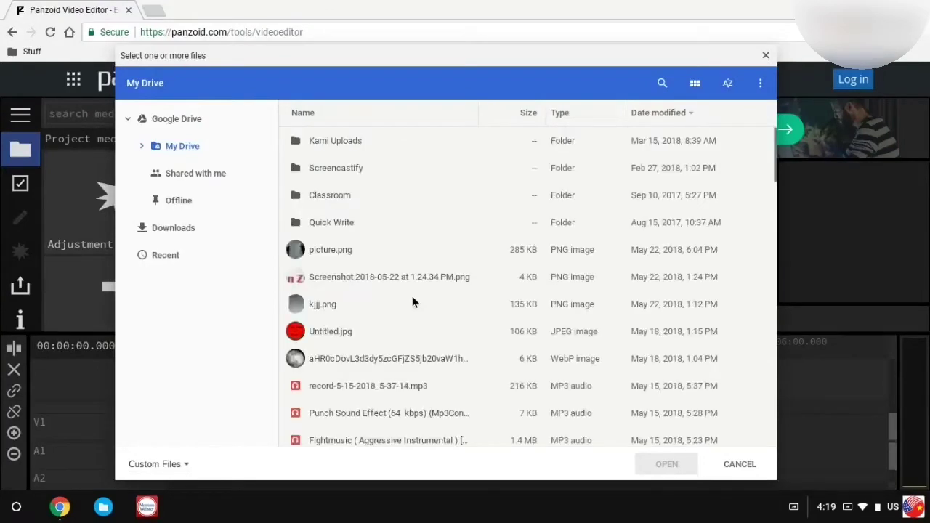
scroll(366, 281, "down", 3)
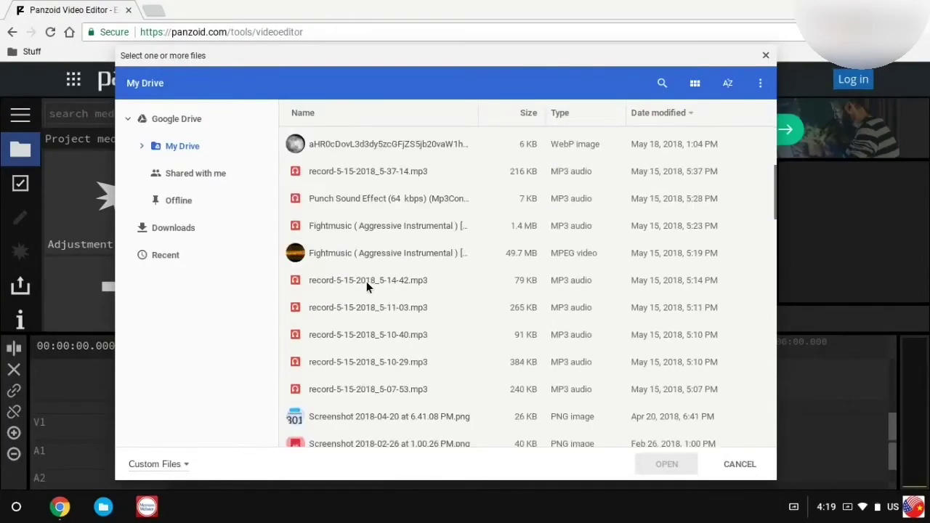
scroll(366, 282, "down", 3)
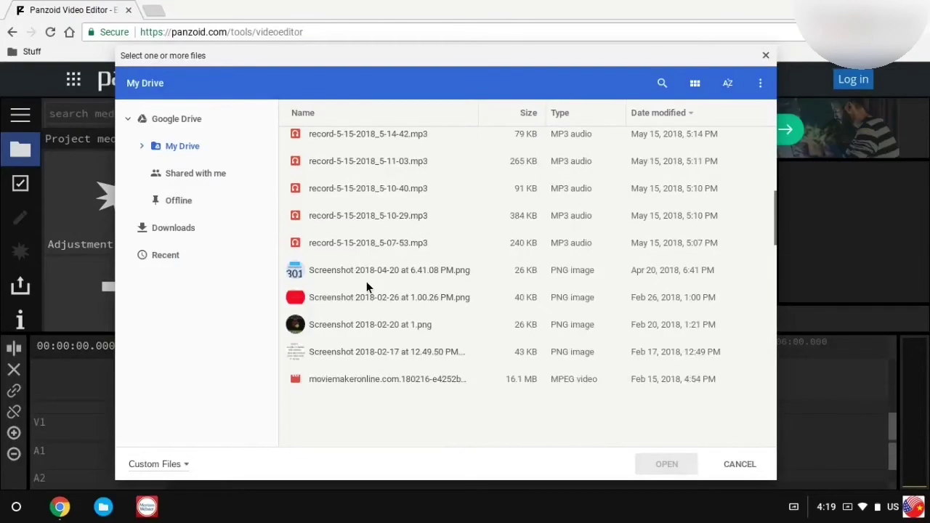
scroll(366, 281, "down", 1)
left_click(412, 369)
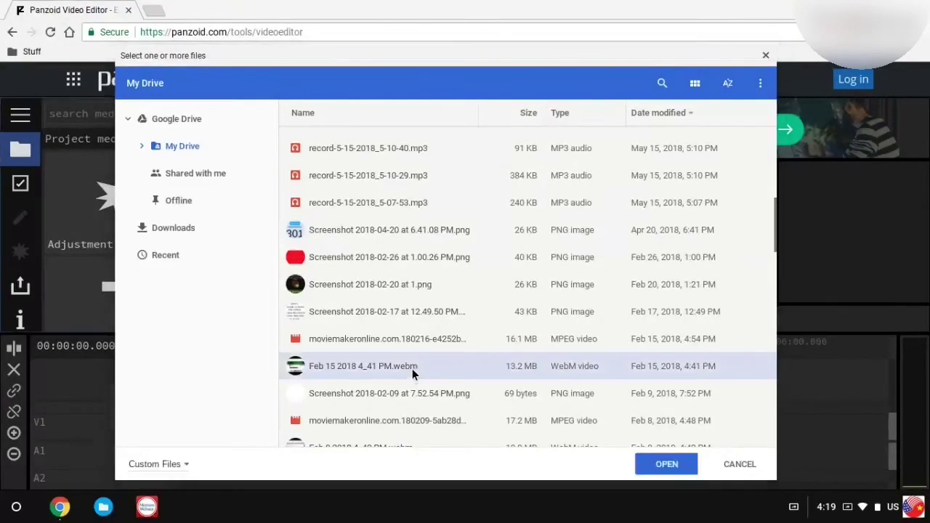
double_click(412, 368)
- Place the video.webm intro at 00:00 on the V1/A1 tracks
scroll(281, 263, "down", 3)
scroll(284, 268, "up", 2)
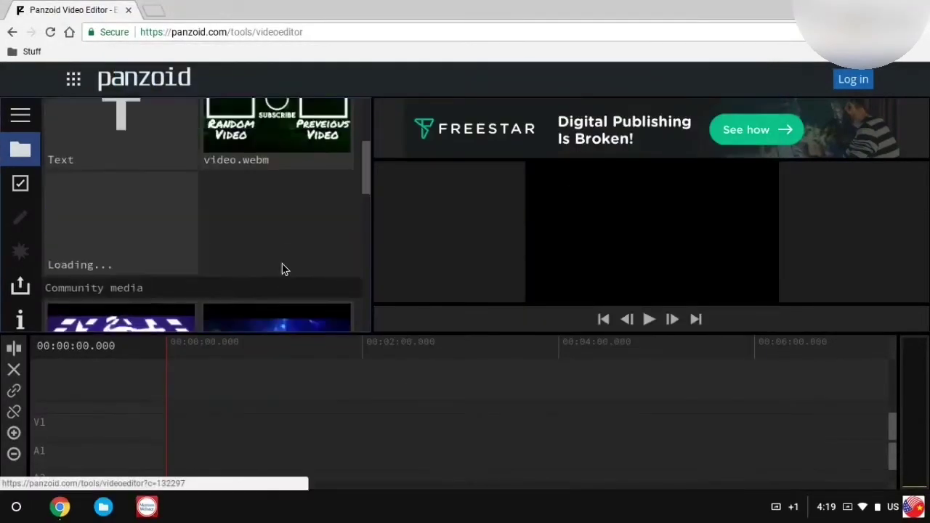
scroll(248, 129, "up", 1)
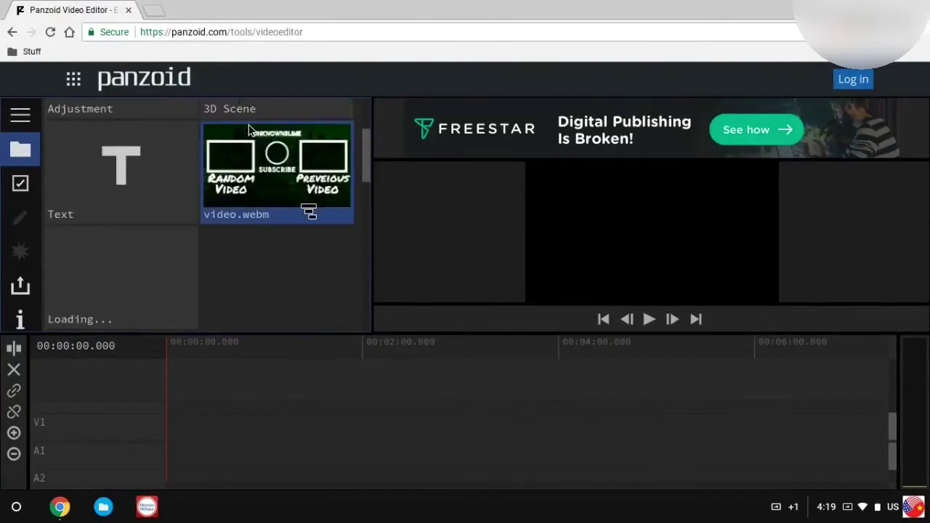
mouse_move(308, 211)
left_mouse_down()
mouse_move(239, 210)
mouse_move(269, 259)
mouse_move(460, 300)
mouse_move(208, 454)
mouse_move(167, 453)
left_mouse_up()
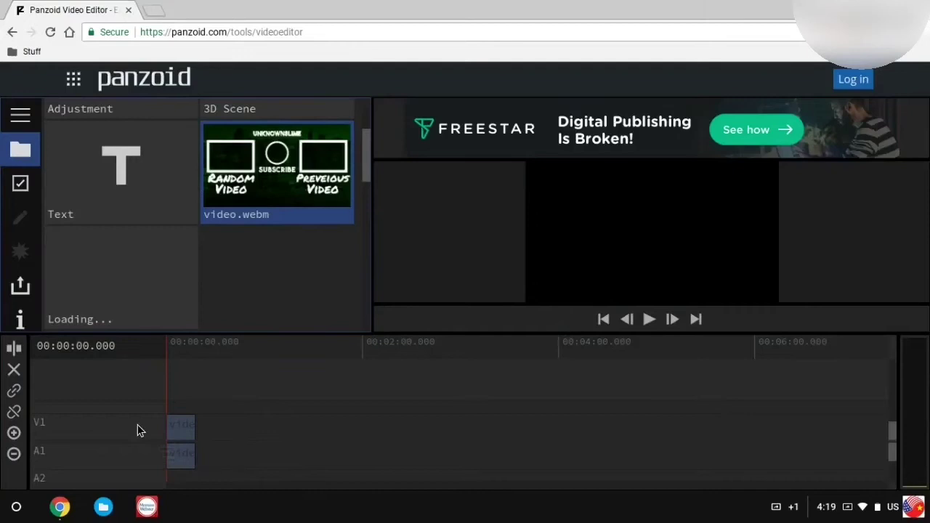
- Let the Feb 15 2018 4_41 PM.webm recording load after the intro, then briefly preview it
left_click(117, 255)
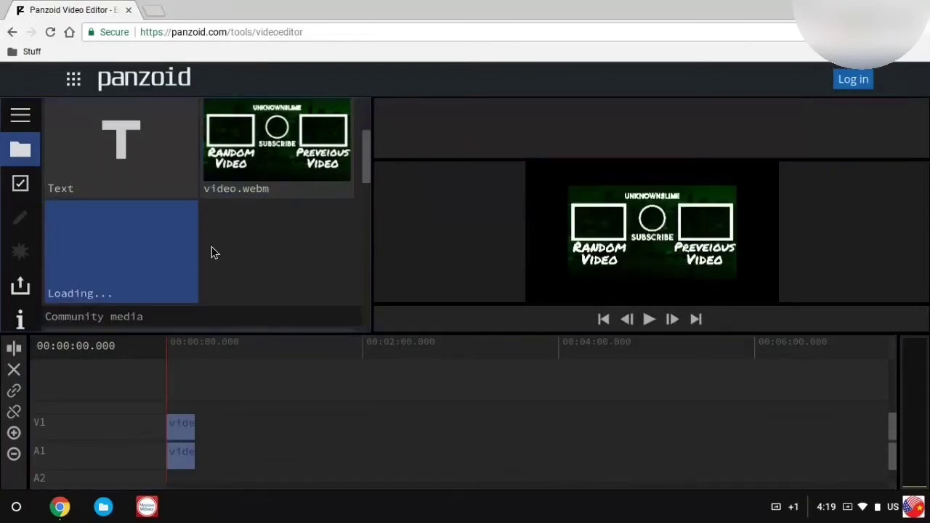
scroll(211, 252, "down", 1)
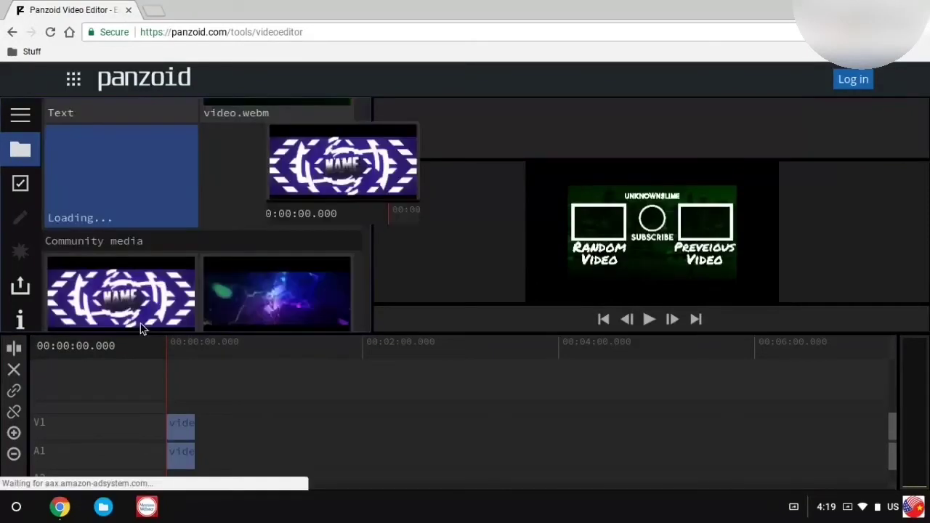
left_click(209, 327)
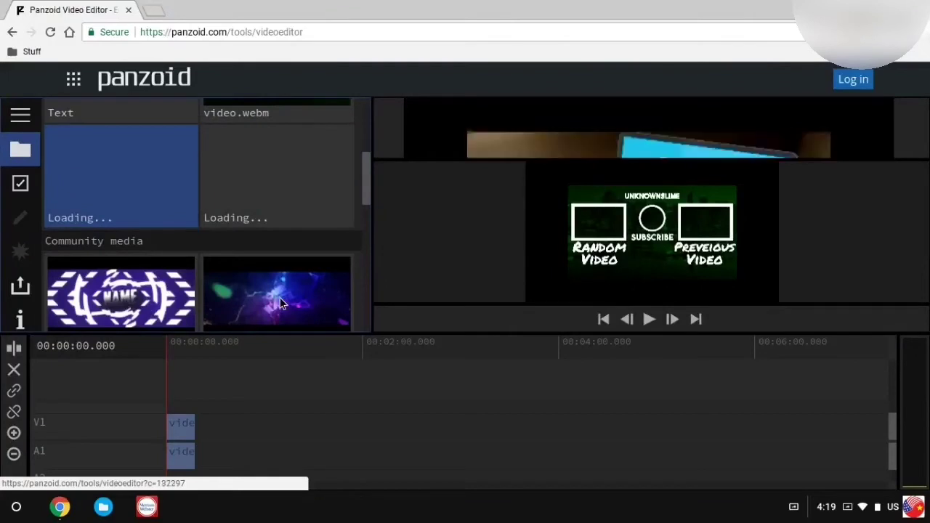
scroll(279, 297, "up", 1)
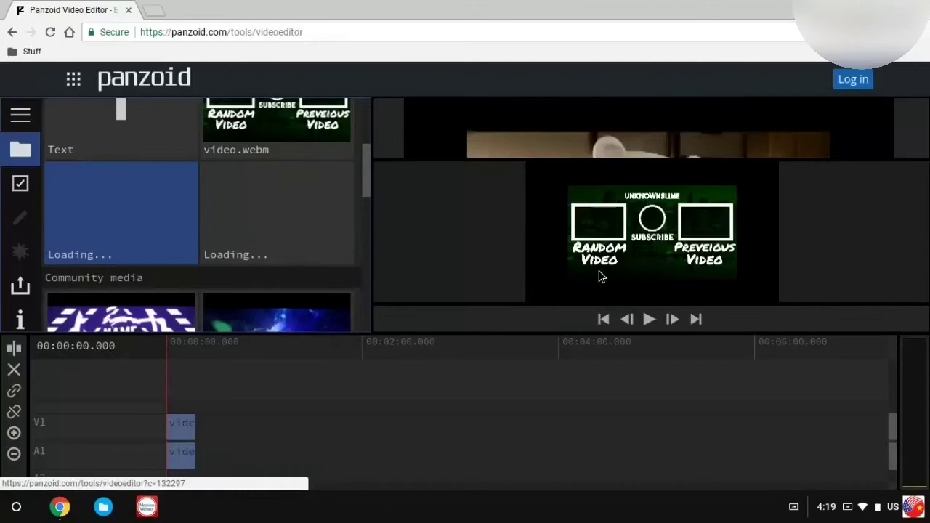
left_click(646, 320)
left_click(646, 319)
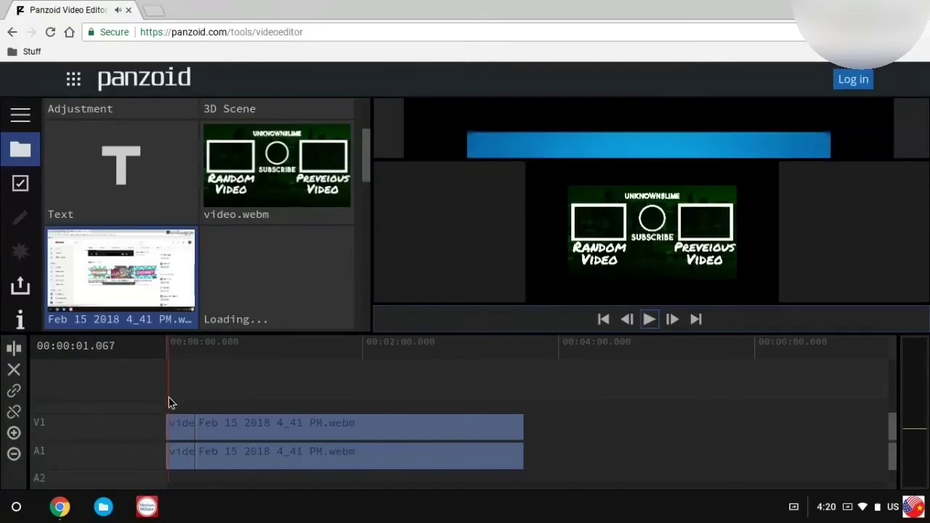
- Preview the intro and recording, then park the playhead at 01:35.833
left_click(172, 405)
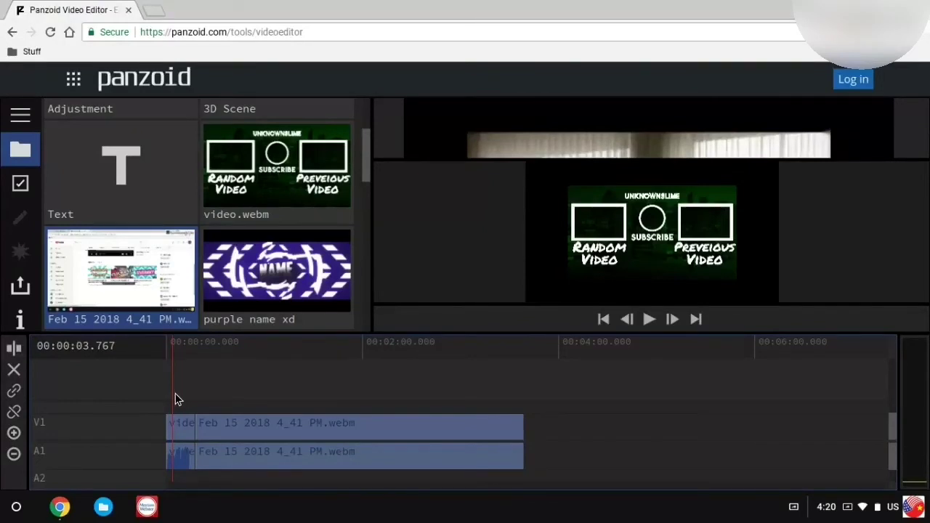
left_click(642, 320)
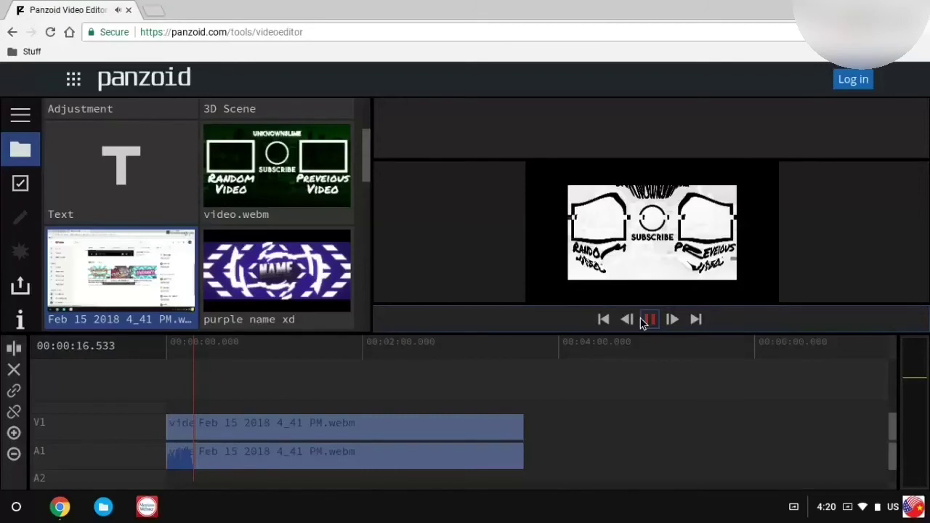
left_click(640, 317)
left_click(212, 406)
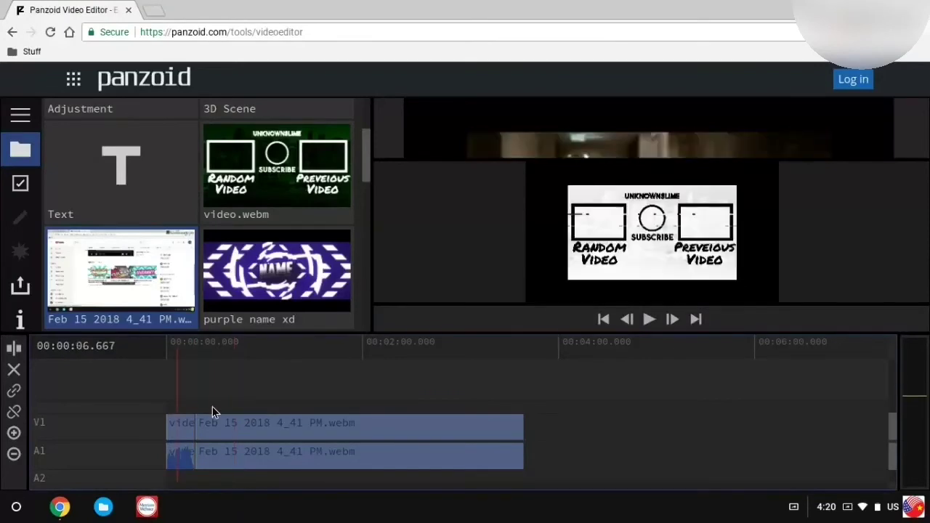
left_click(212, 399)
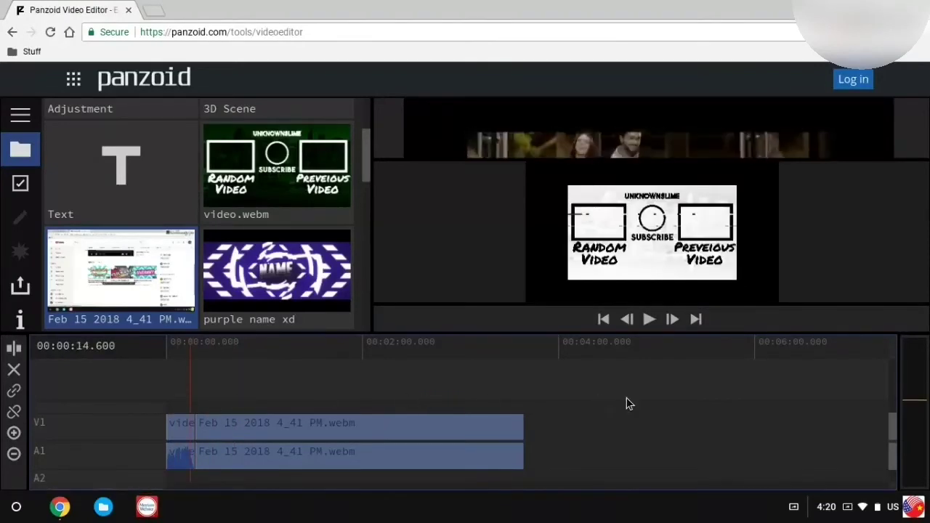
left_click(323, 399)
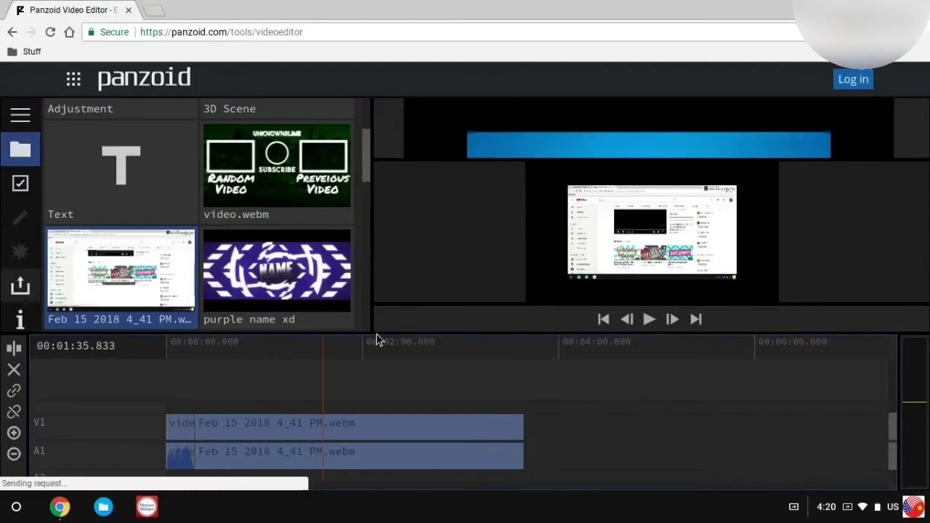
- Split the recording at 01:35.833 and drag away the part after the cut
left_click(451, 447)
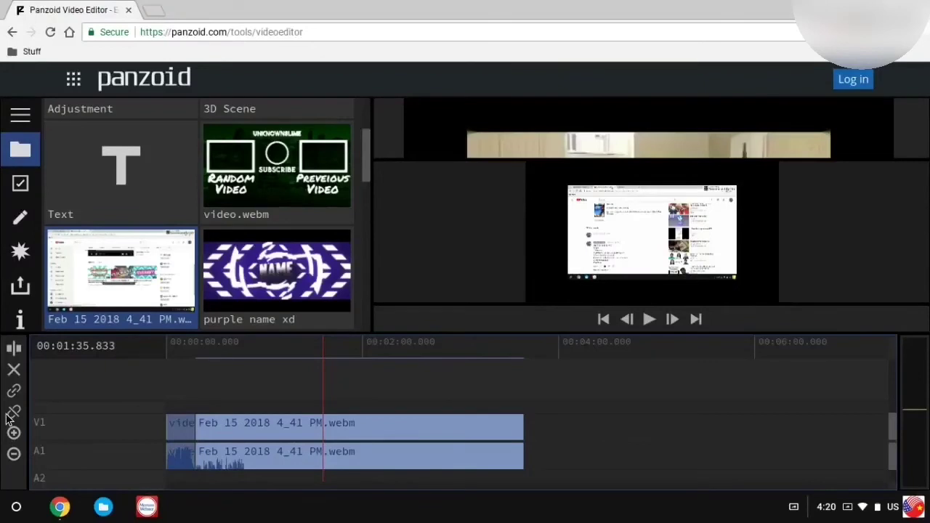
left_click(13, 350)
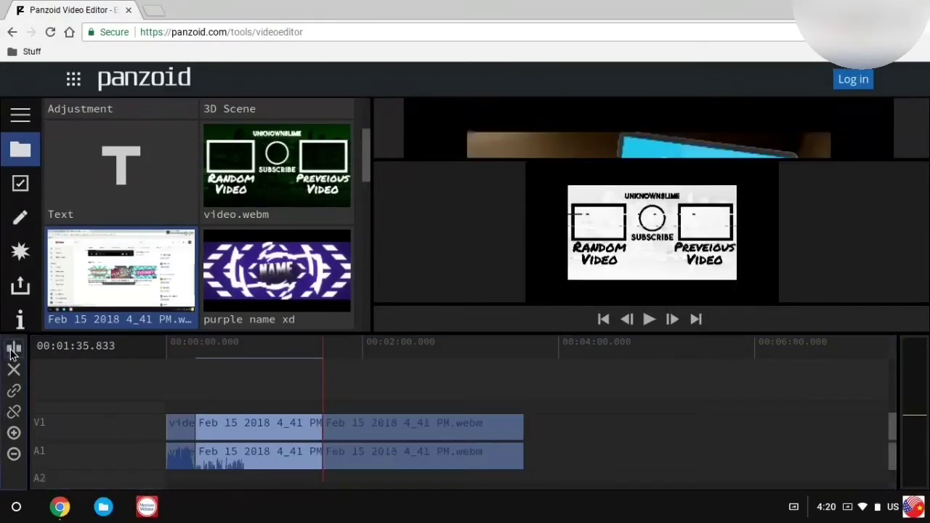
left_click_drag(322, 425, 398, 432)
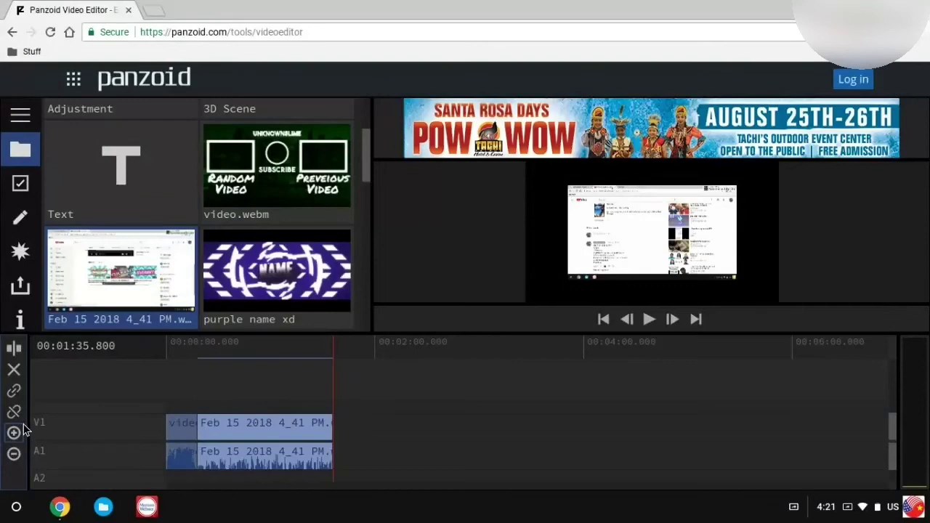
- Configure a Device render at 1280x720 (720p), 30 fps, good quality, .mkv (vp8/opus)
left_click(20, 285)
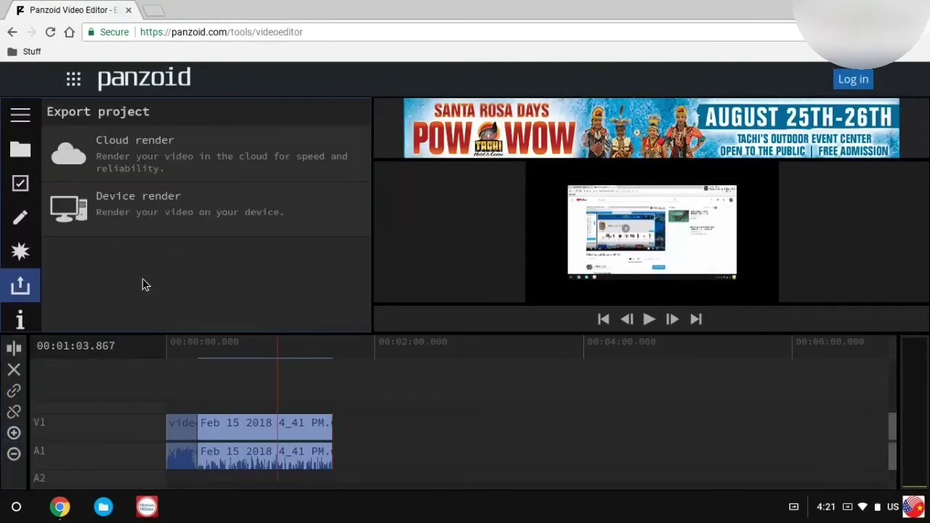
left_click(153, 205)
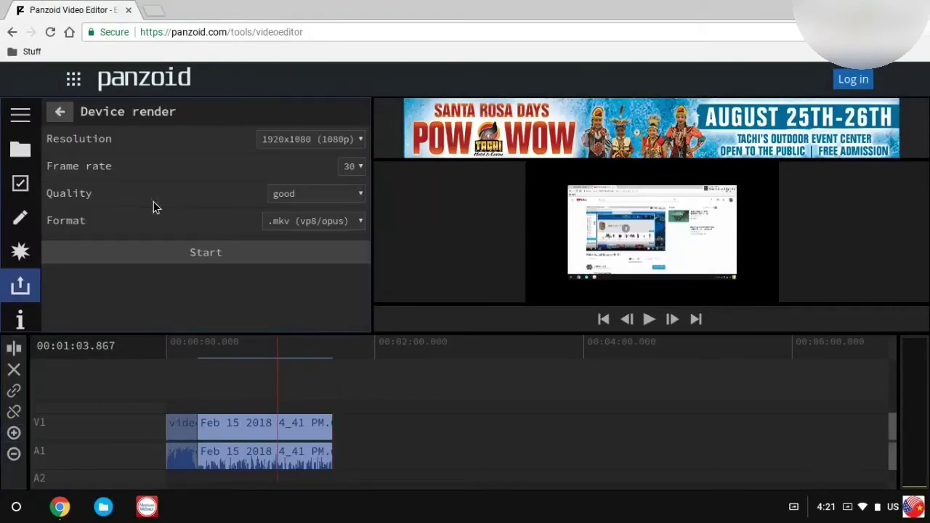
left_click(322, 195)
left_click(344, 139)
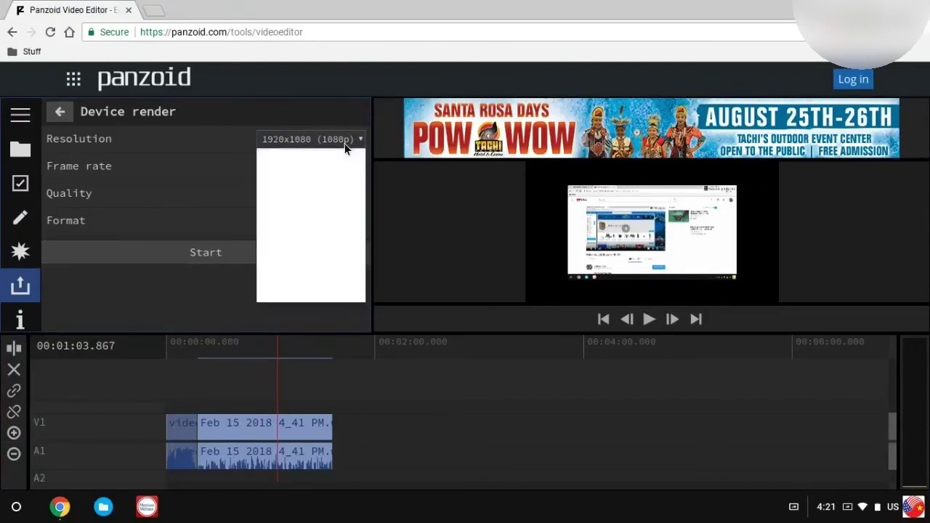
left_click(341, 224)
left_click(347, 220)
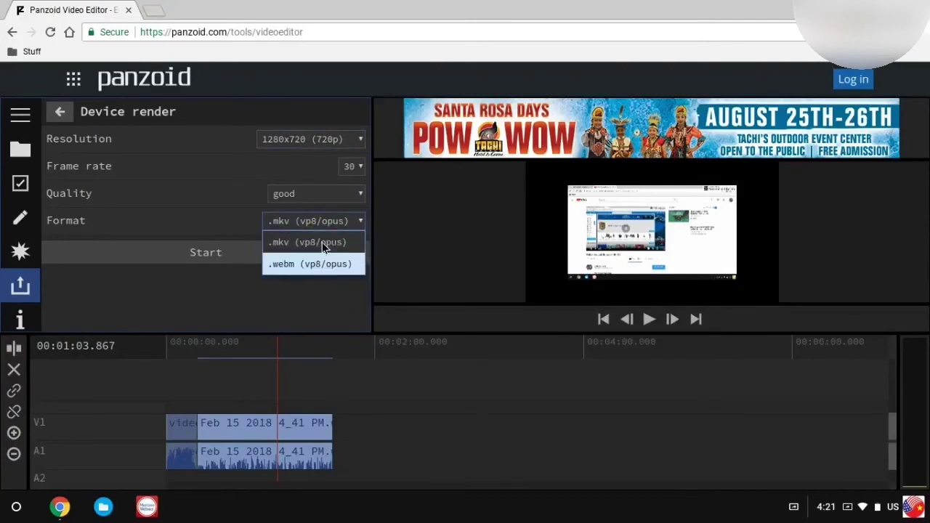
left_click(342, 222)
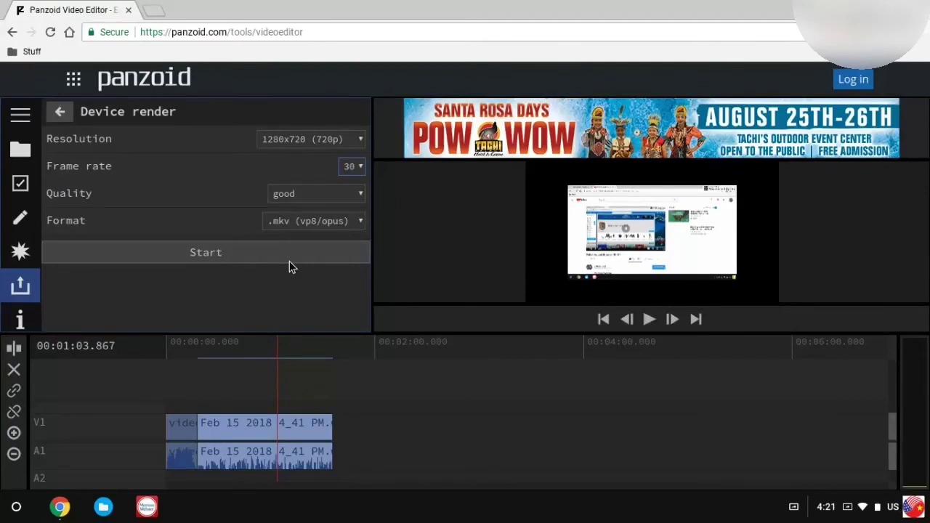
- Start the device render of the finished video
left_click(289, 261)
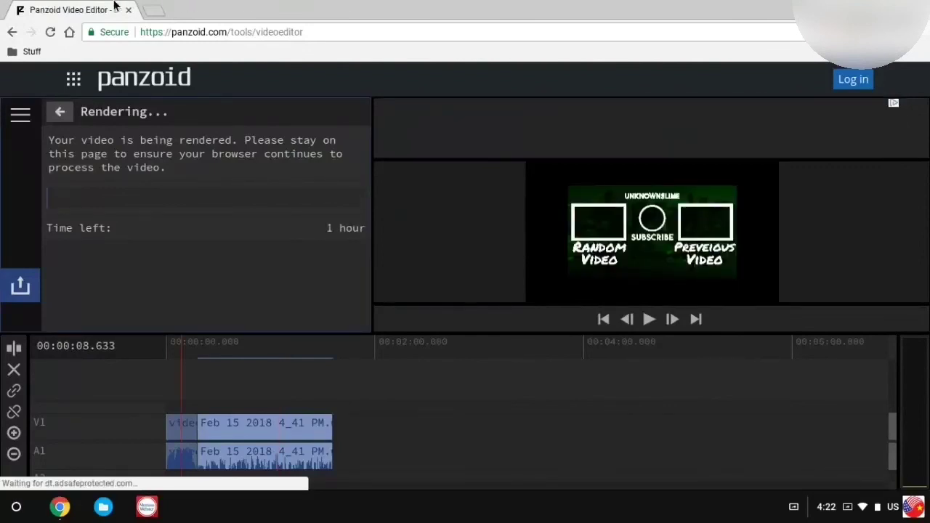
- Dismiss the empty Files window, then close the Panzoid tab and confirm Leave
left_click(486, 126)
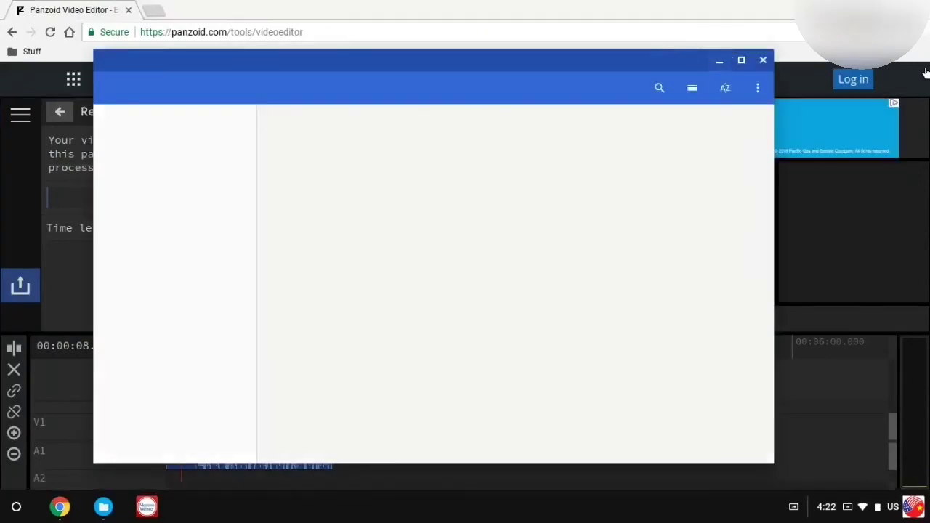
left_click(763, 60)
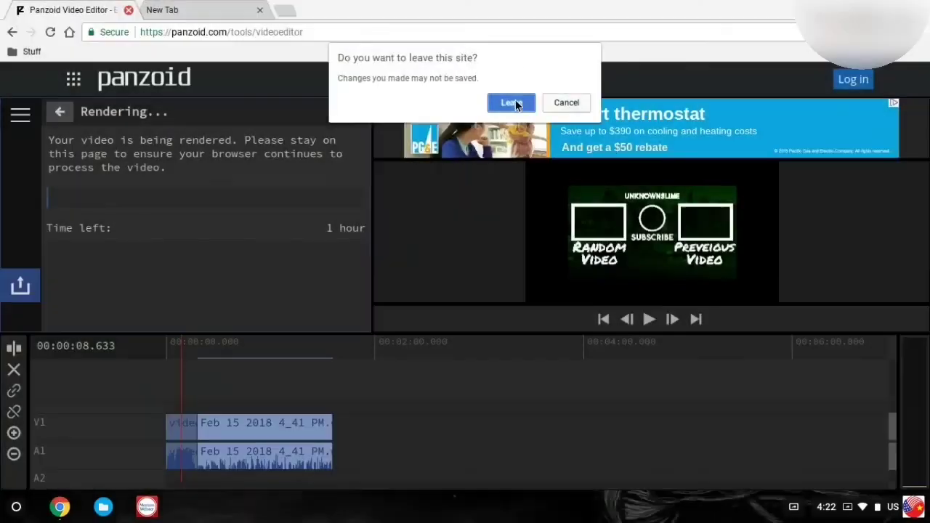
left_click(513, 101)
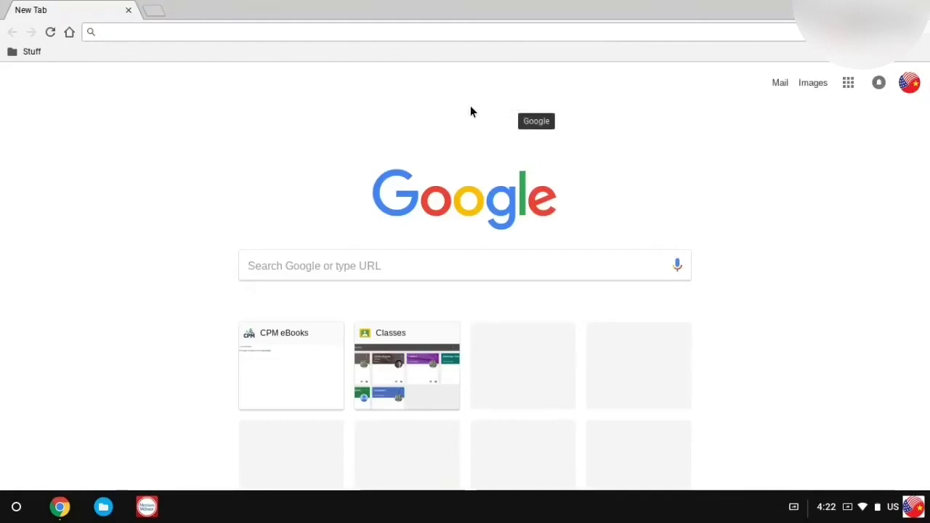
mouse_move(521, 218)
left_mouse_down()
mouse_move(512, 222)
mouse_move(435, 32)
left_mouse_up()
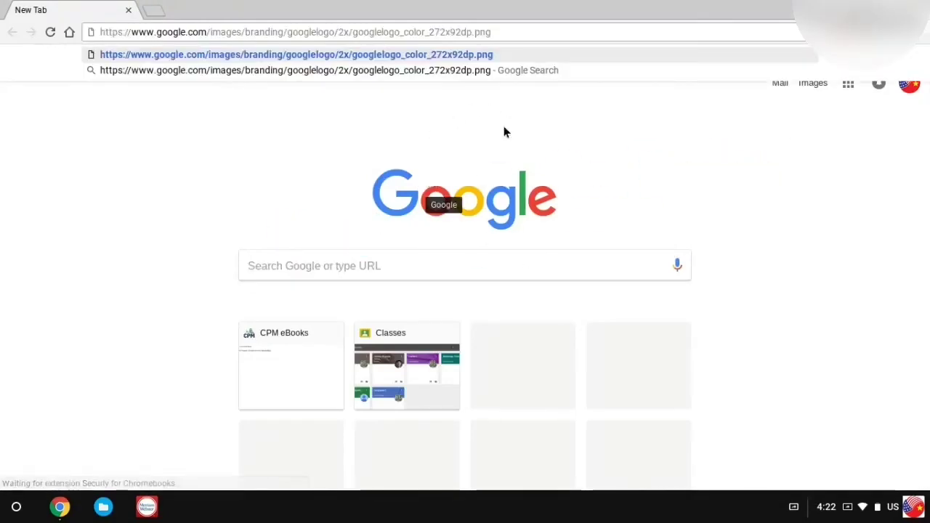
triple_click(588, 32)
key("BackSpace")
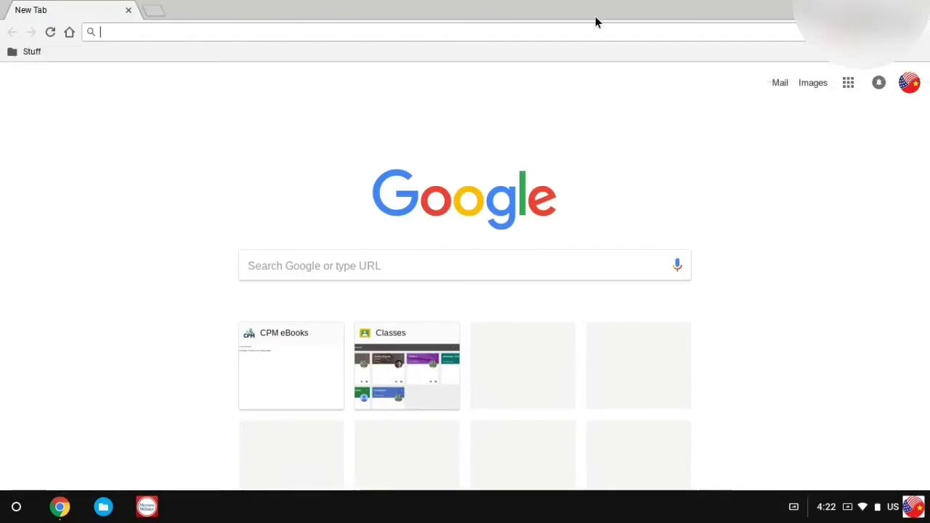